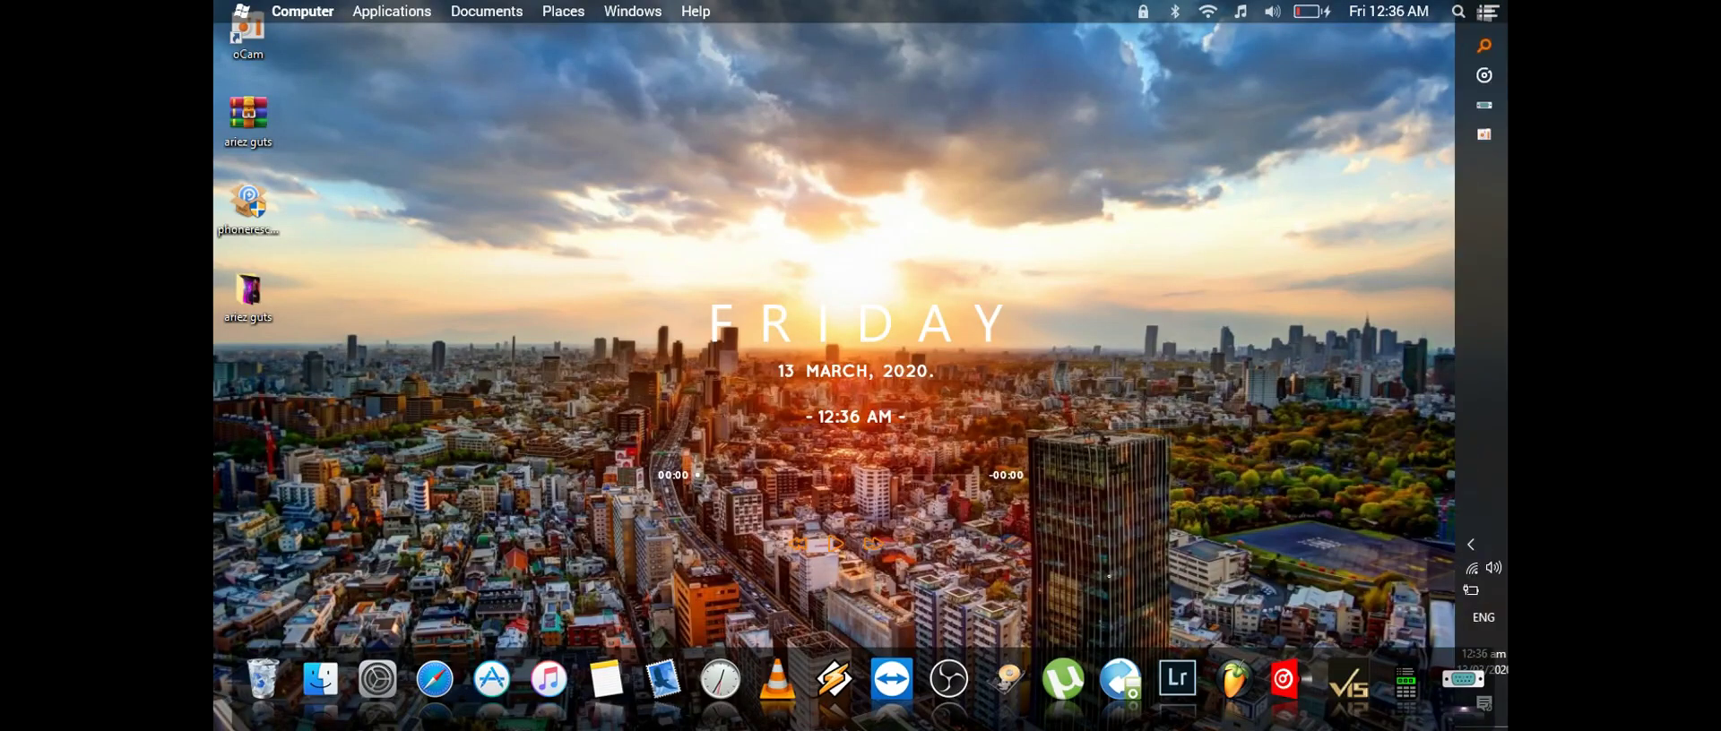
- Switch to CHIRP and download the configuration from the Baofeng UV-82HP radio through port COM4
left_click(1485, 105)
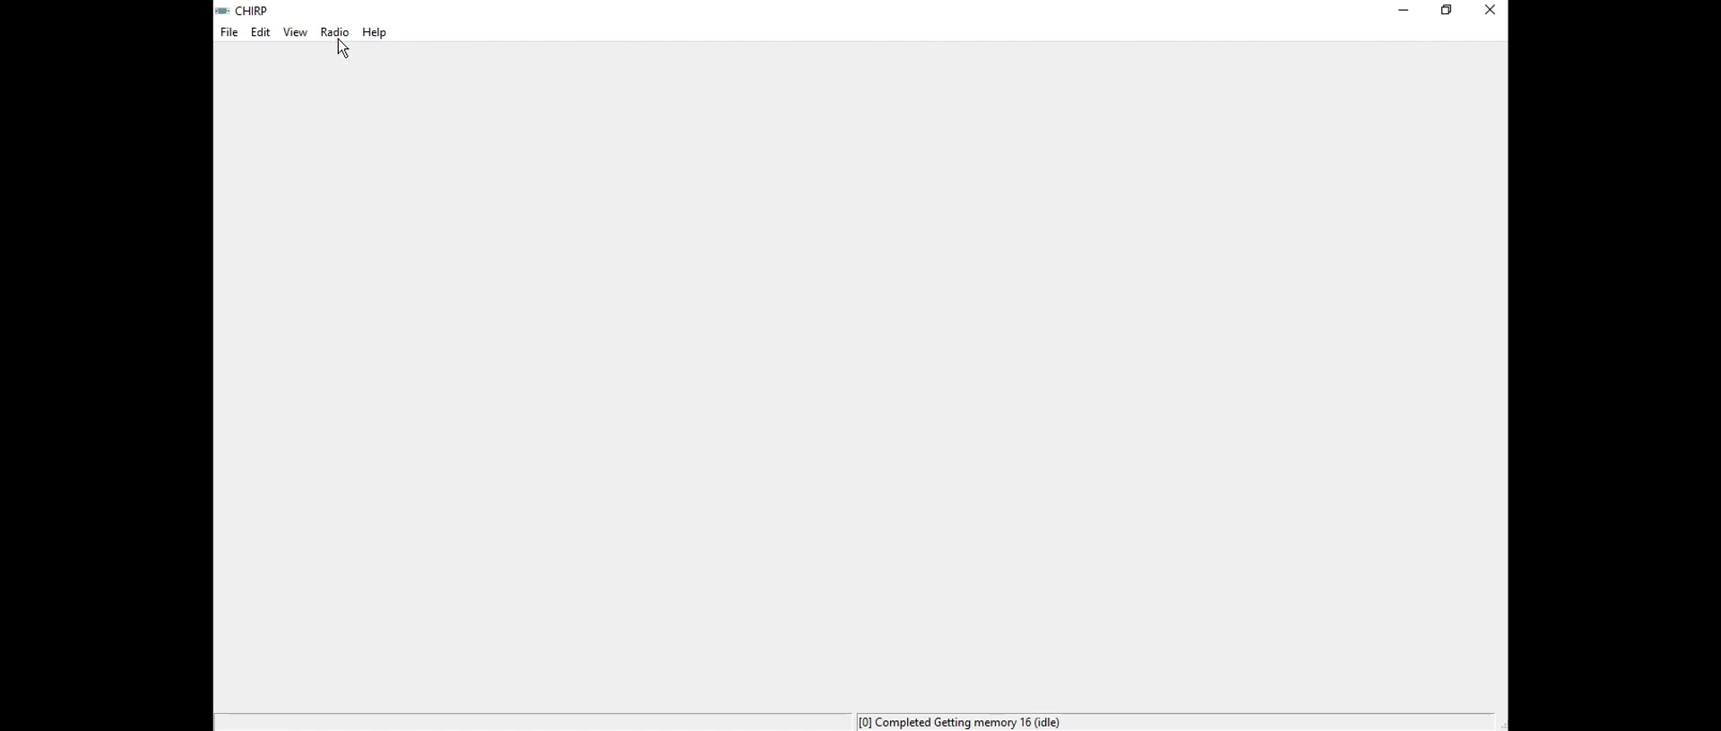
left_click(340, 42)
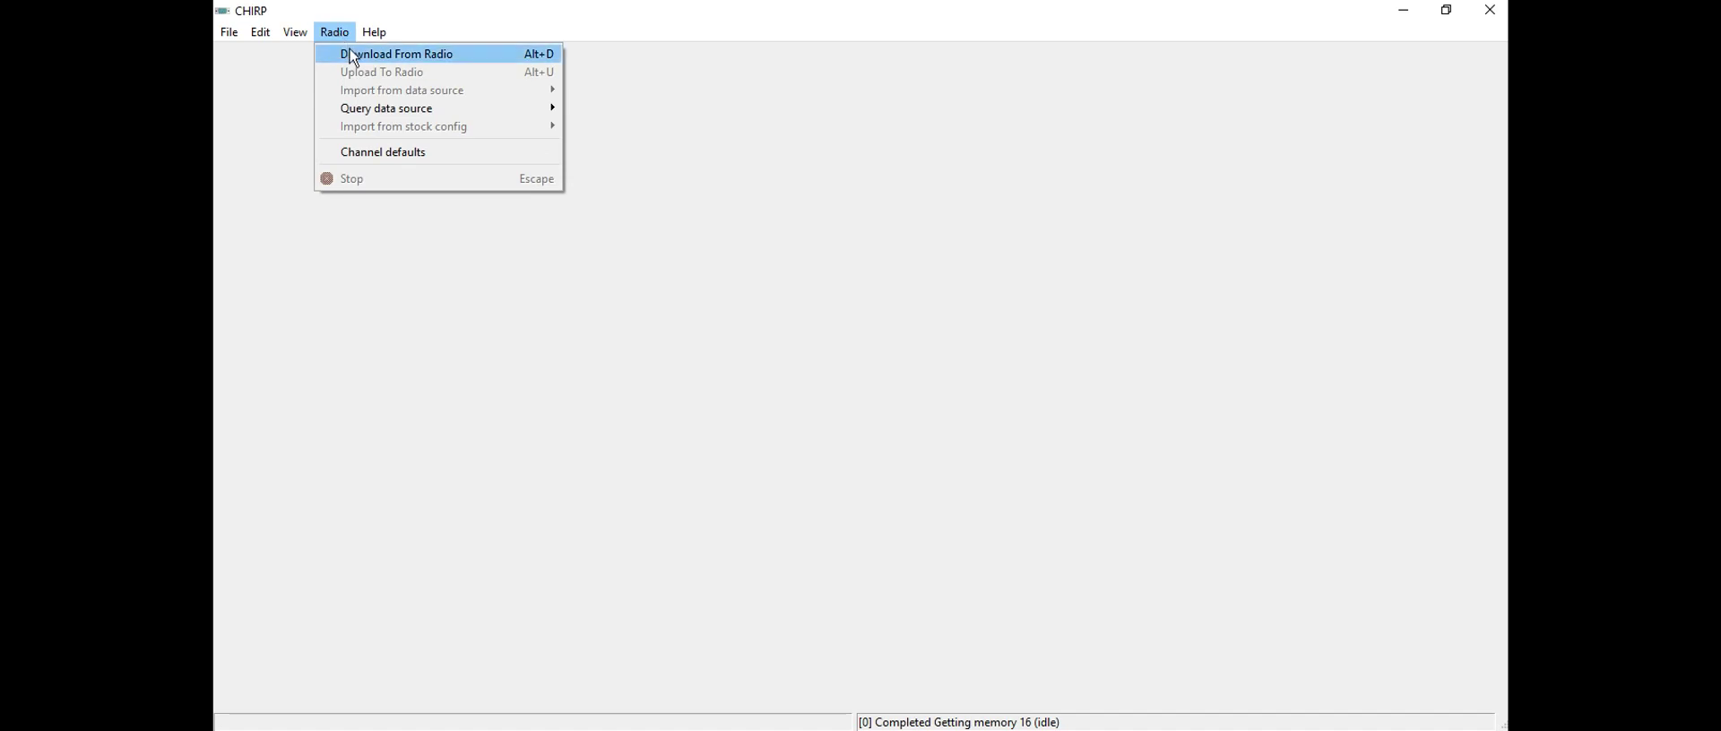
left_click(350, 57)
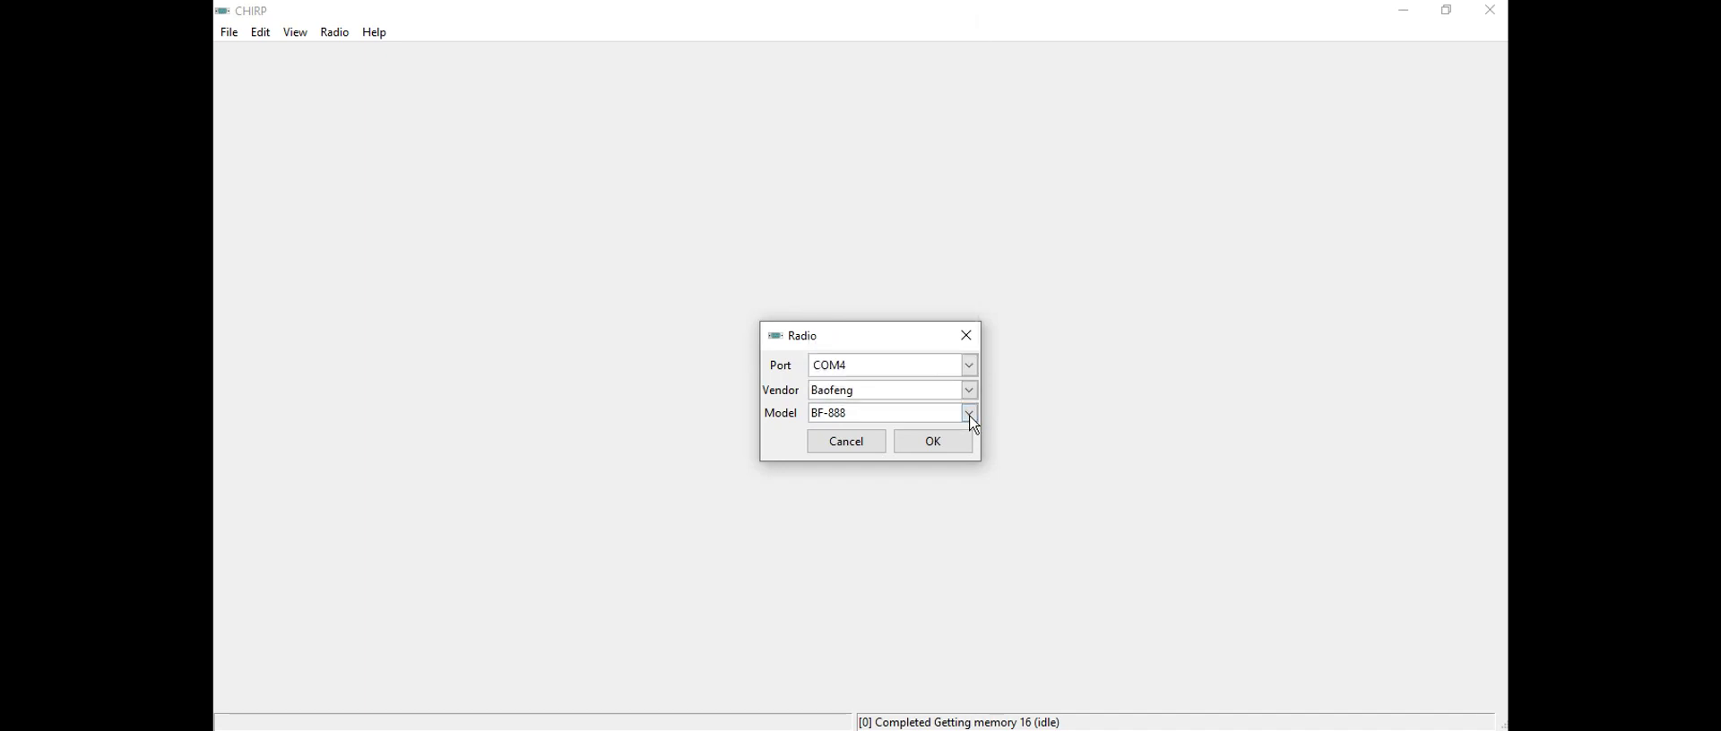
left_click(974, 422)
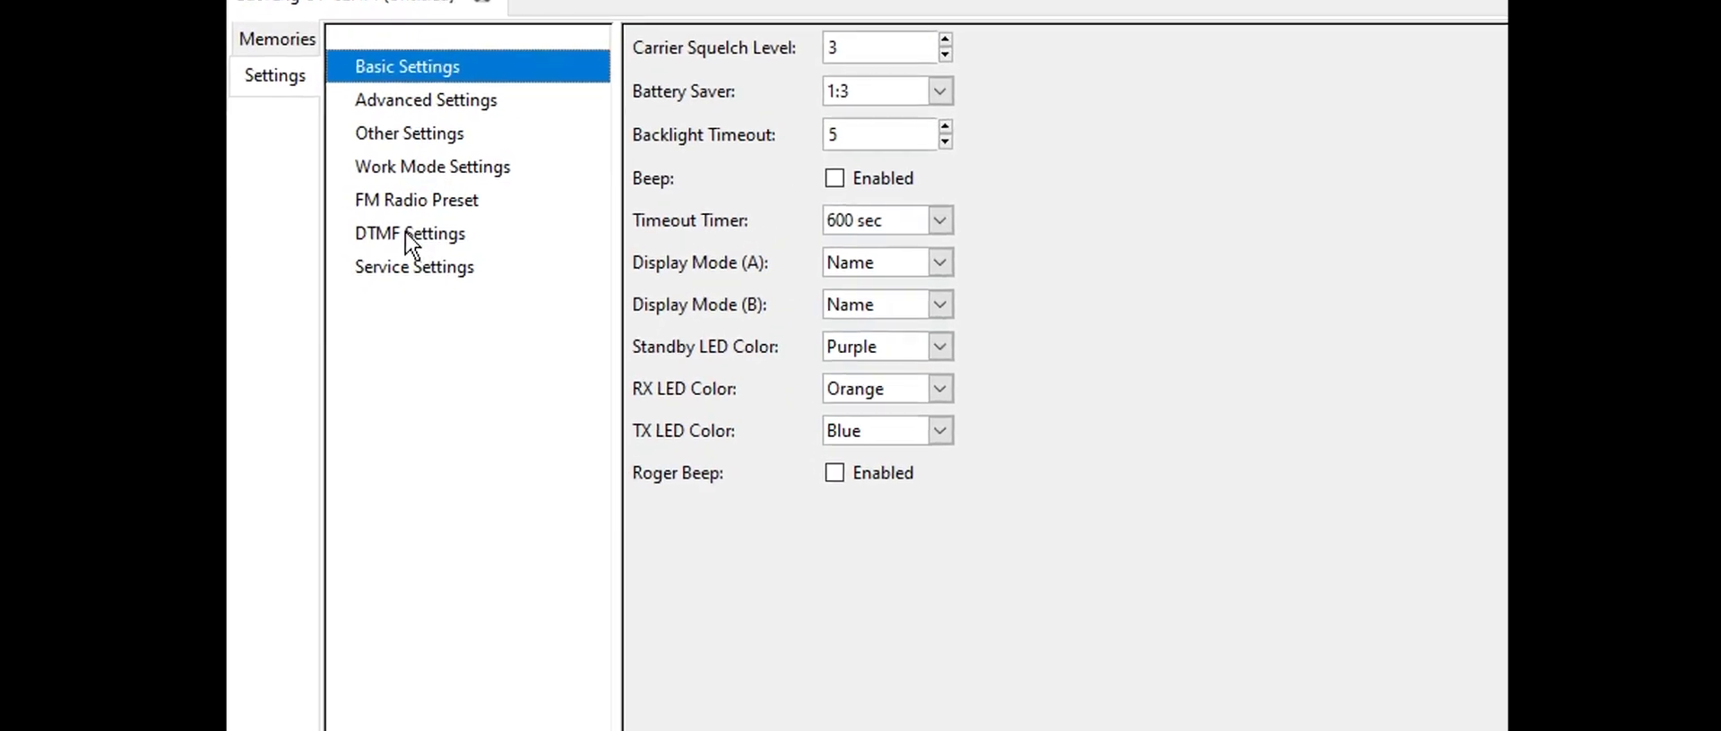
- In the DTMF settings, replace PTT ID Code 1 with 202020 and dismiss the resulting dialog
left_click(405, 233)
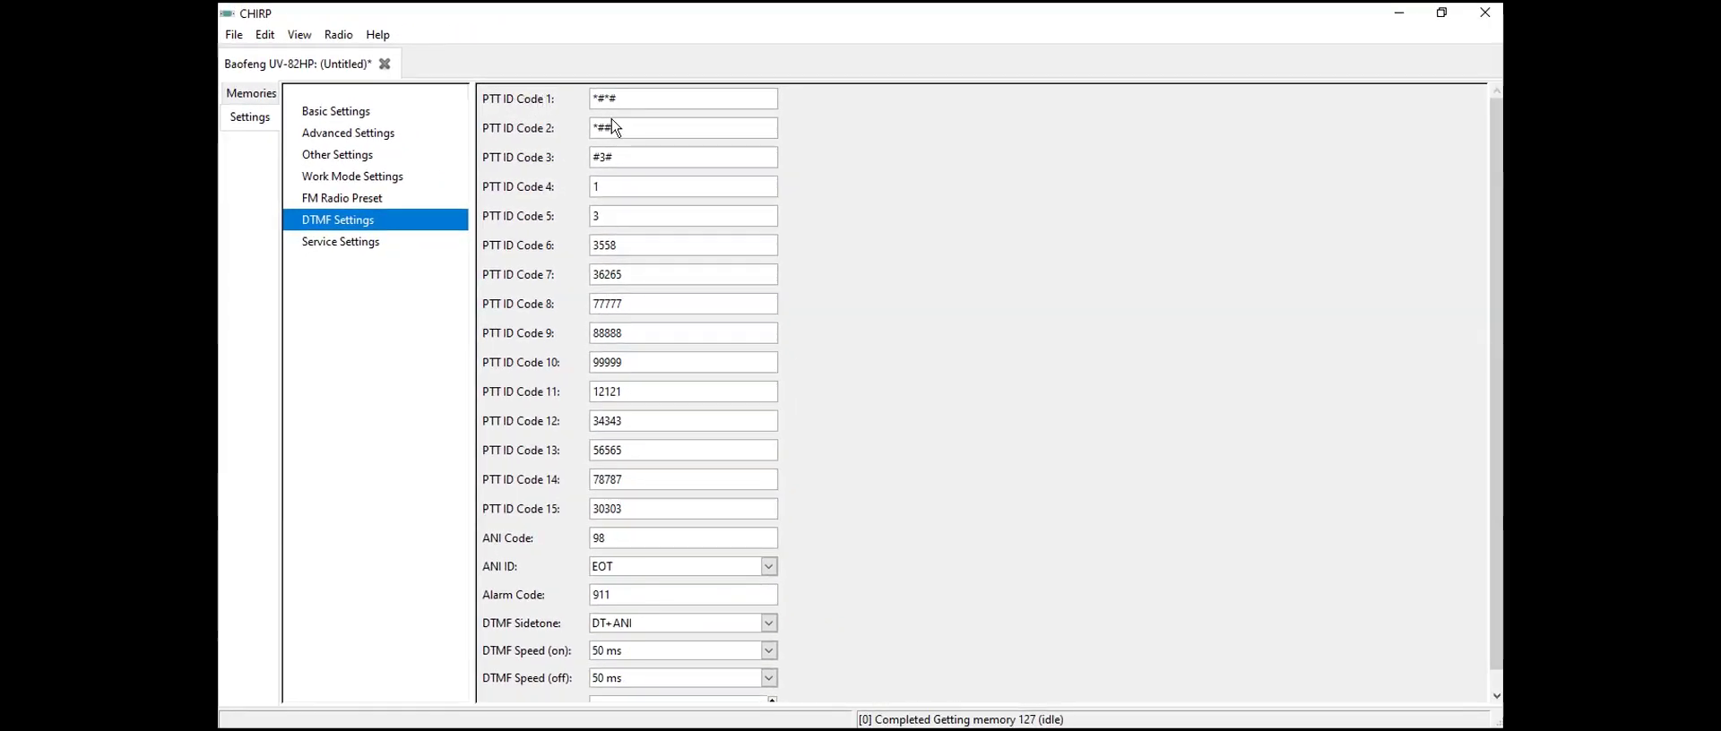
left_click(632, 108)
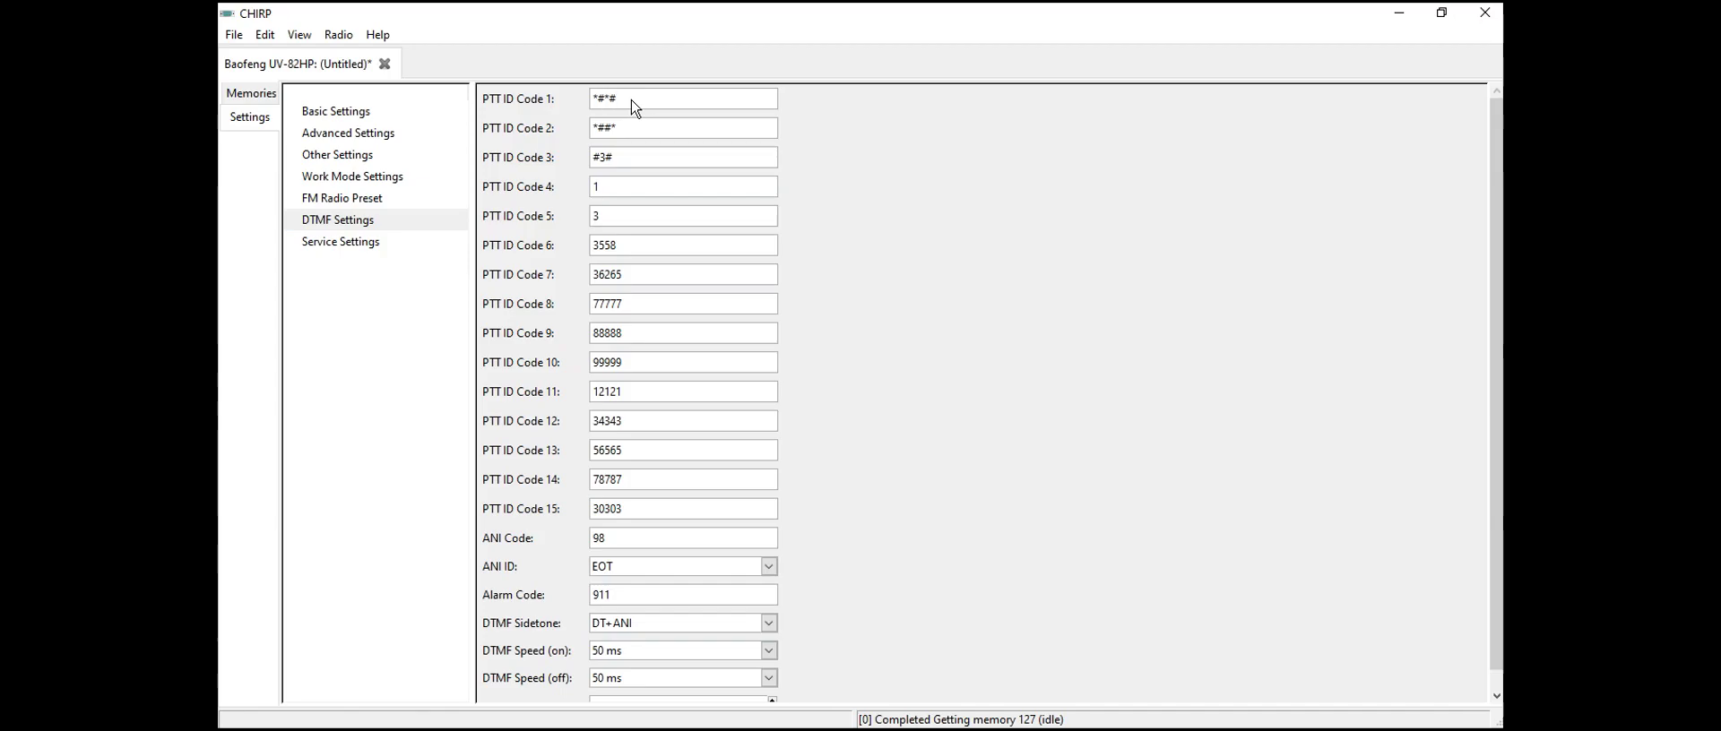
key("BackSpace")
key("BackSpace")
key("BackSpace")
key("BackSpace")
type("202")
type("20")
left_click(771, 652)
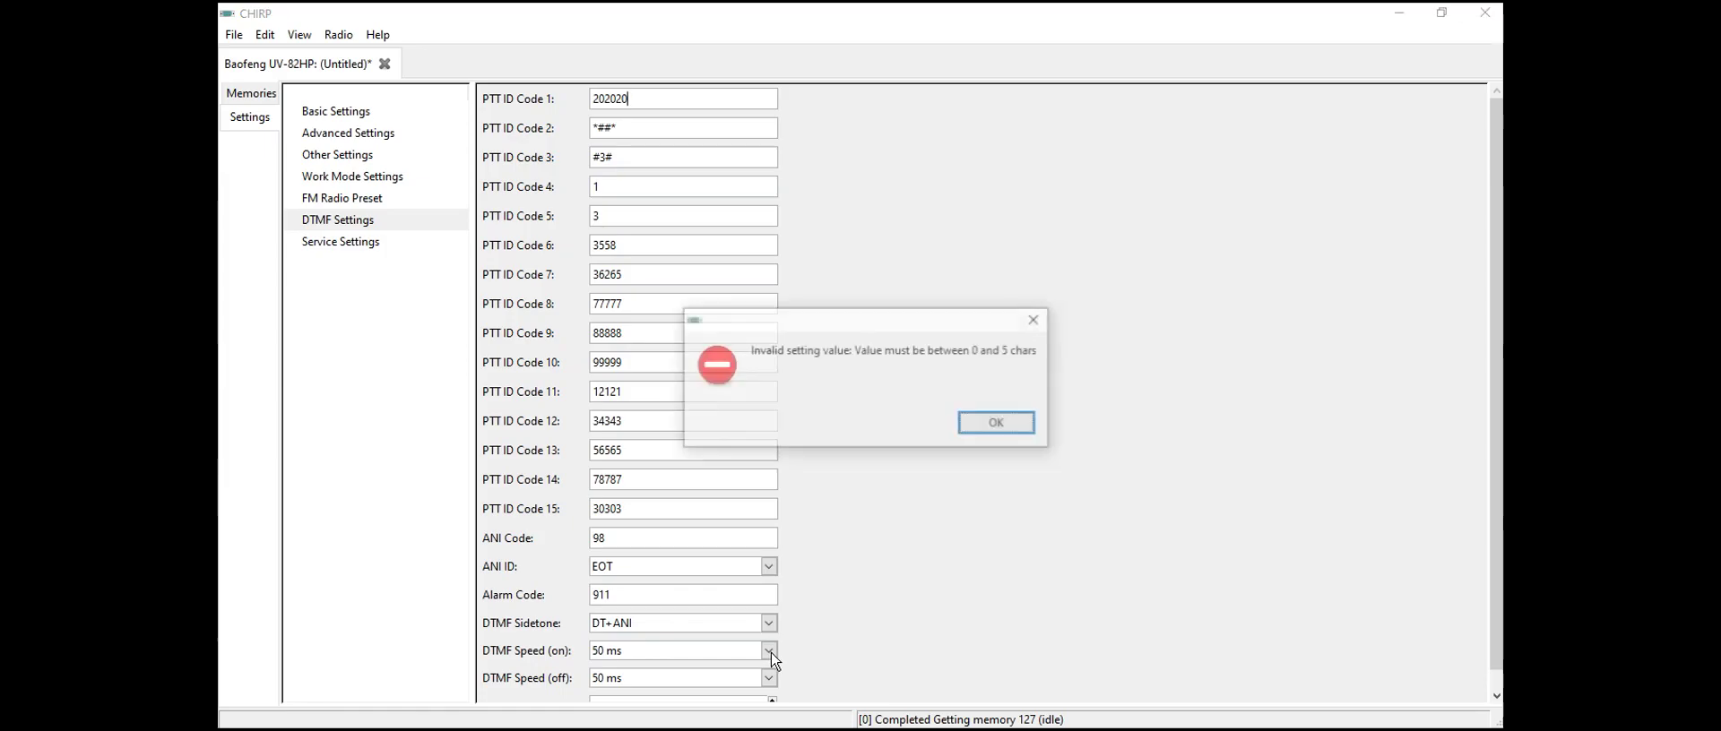
left_click(1035, 330)
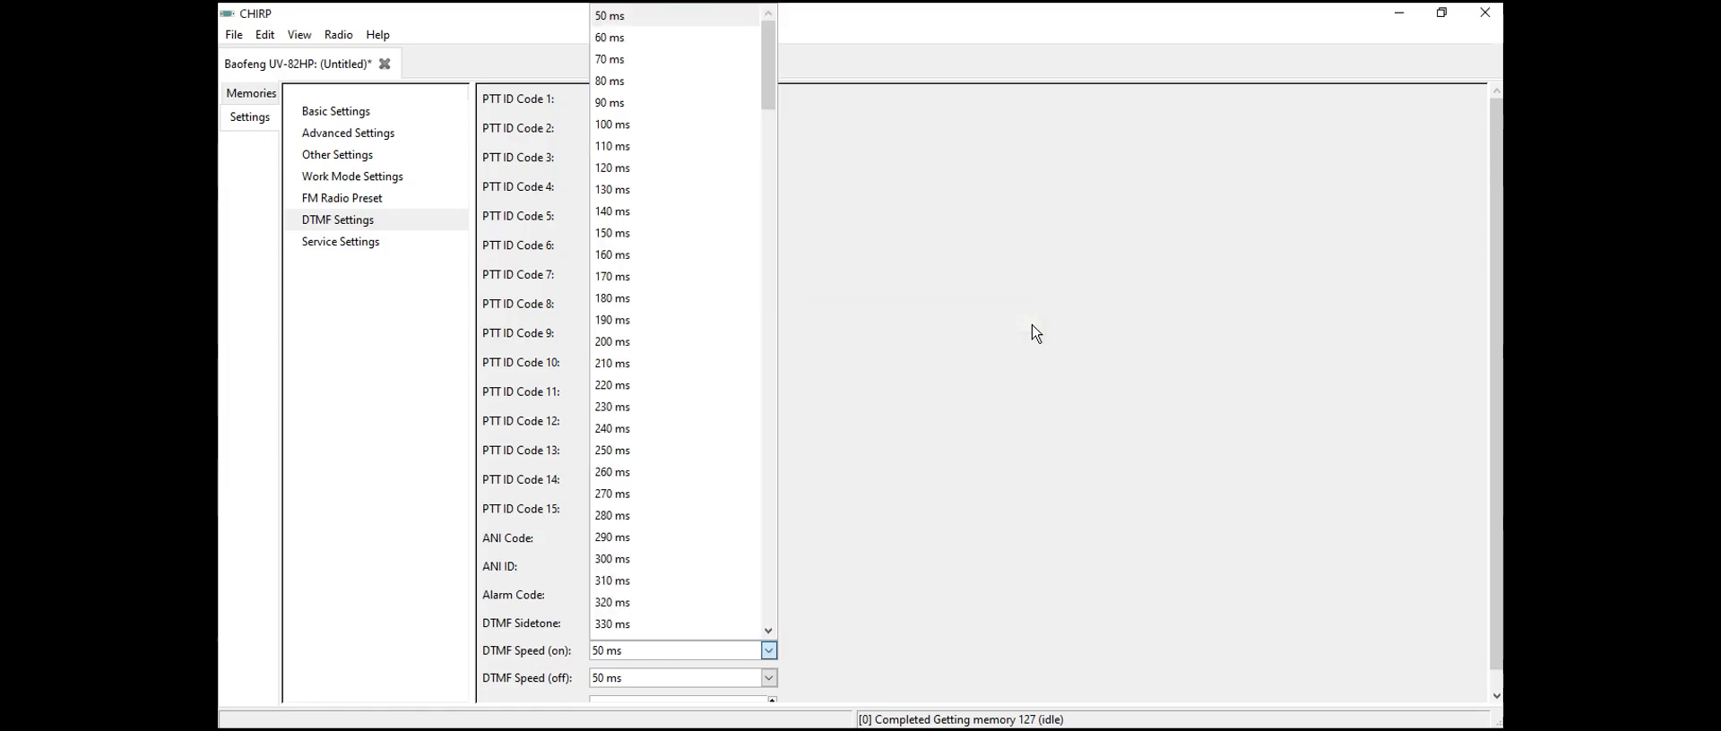
- Examine the durations available for DTMF Speed (on) without choosing a different one
left_click(880, 228)
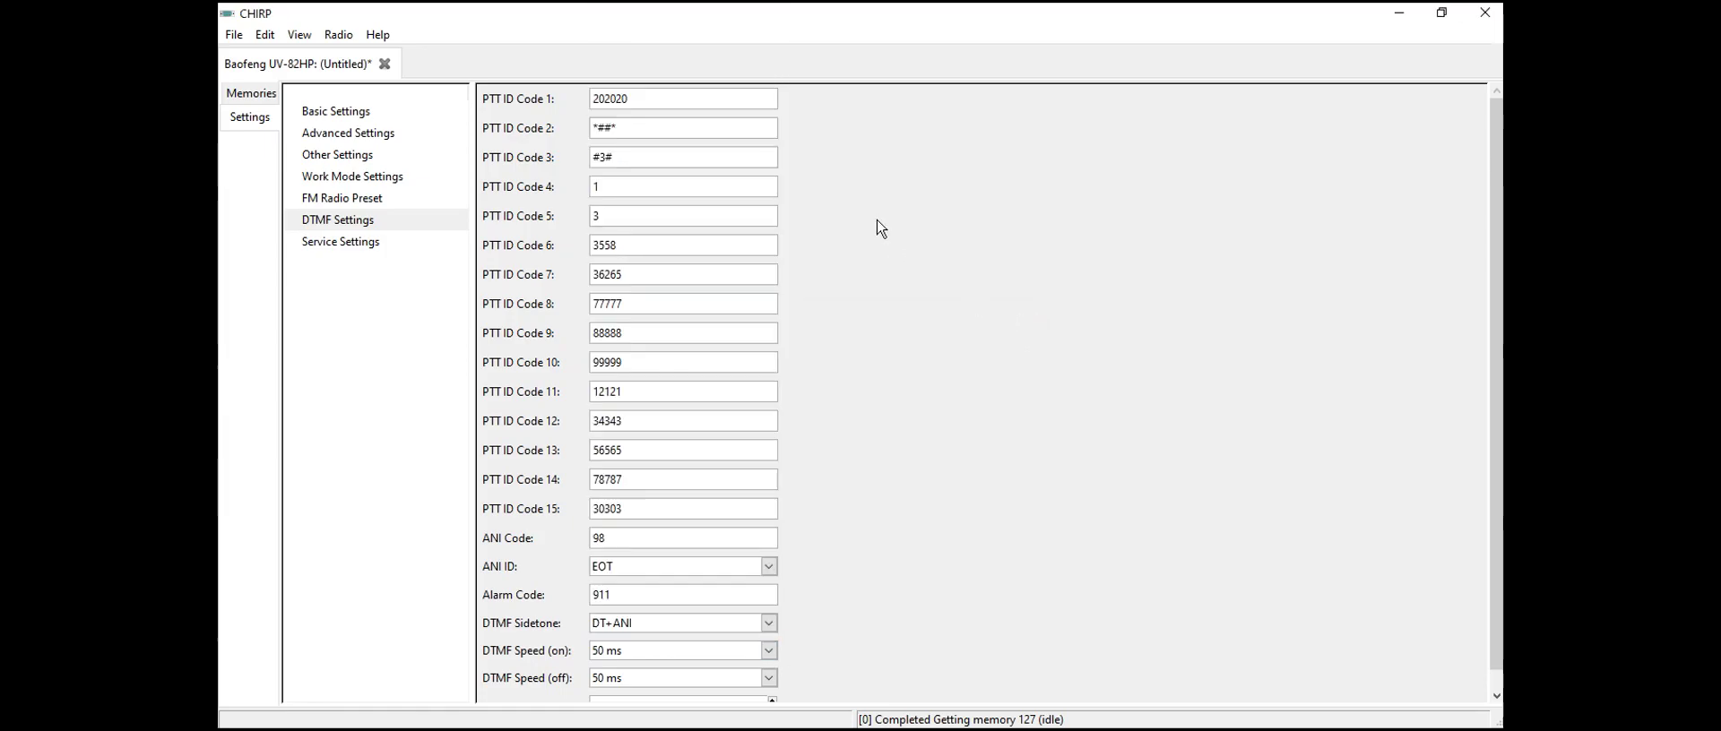
left_click(763, 654)
left_click(762, 656)
left_click(763, 657)
left_click(763, 657)
left_click(763, 657)
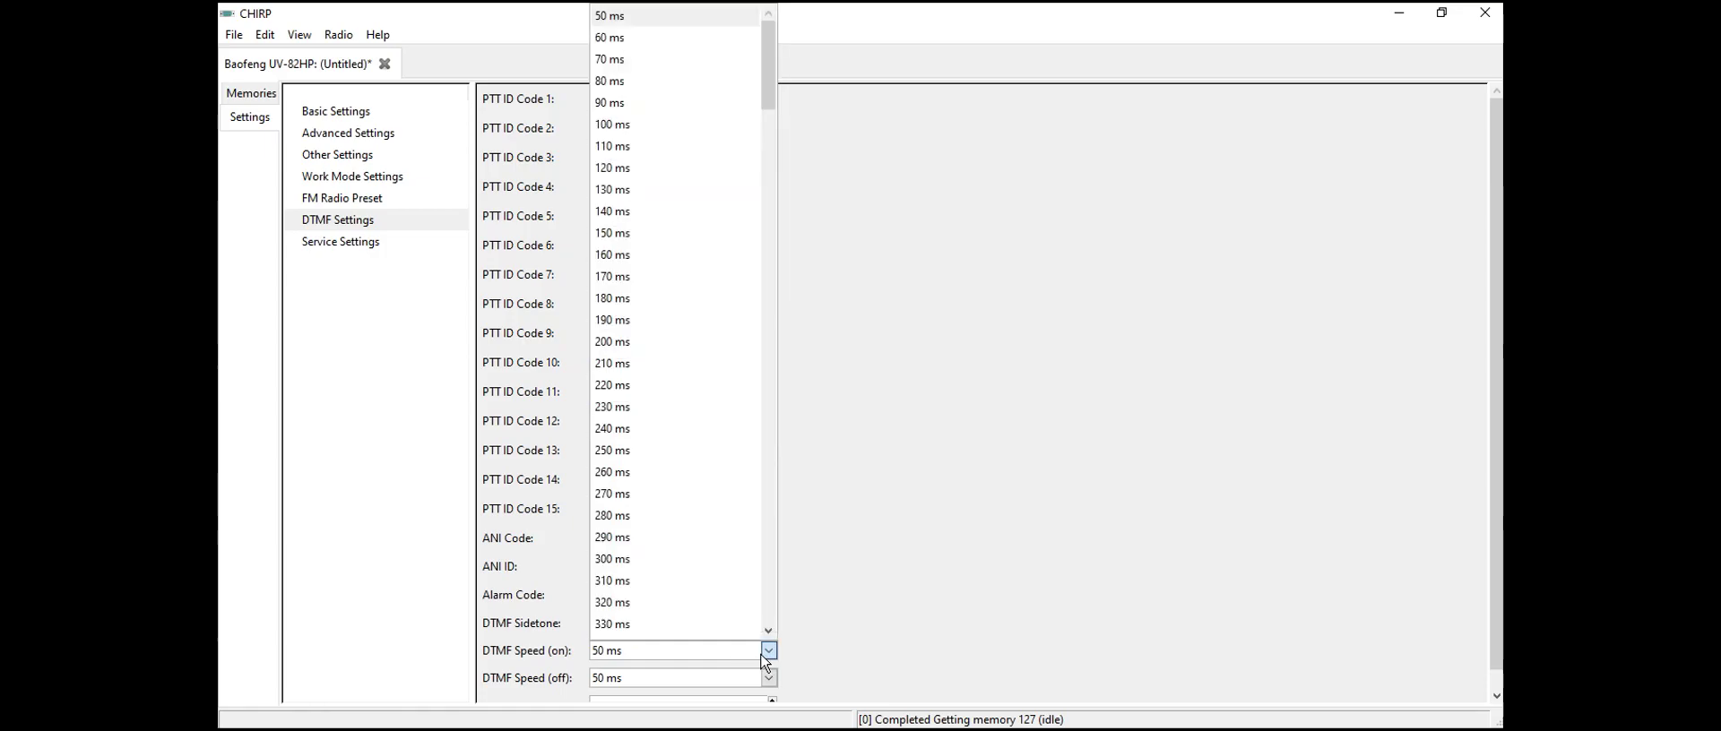
left_click(762, 657)
left_click(762, 657)
left_click(856, 350)
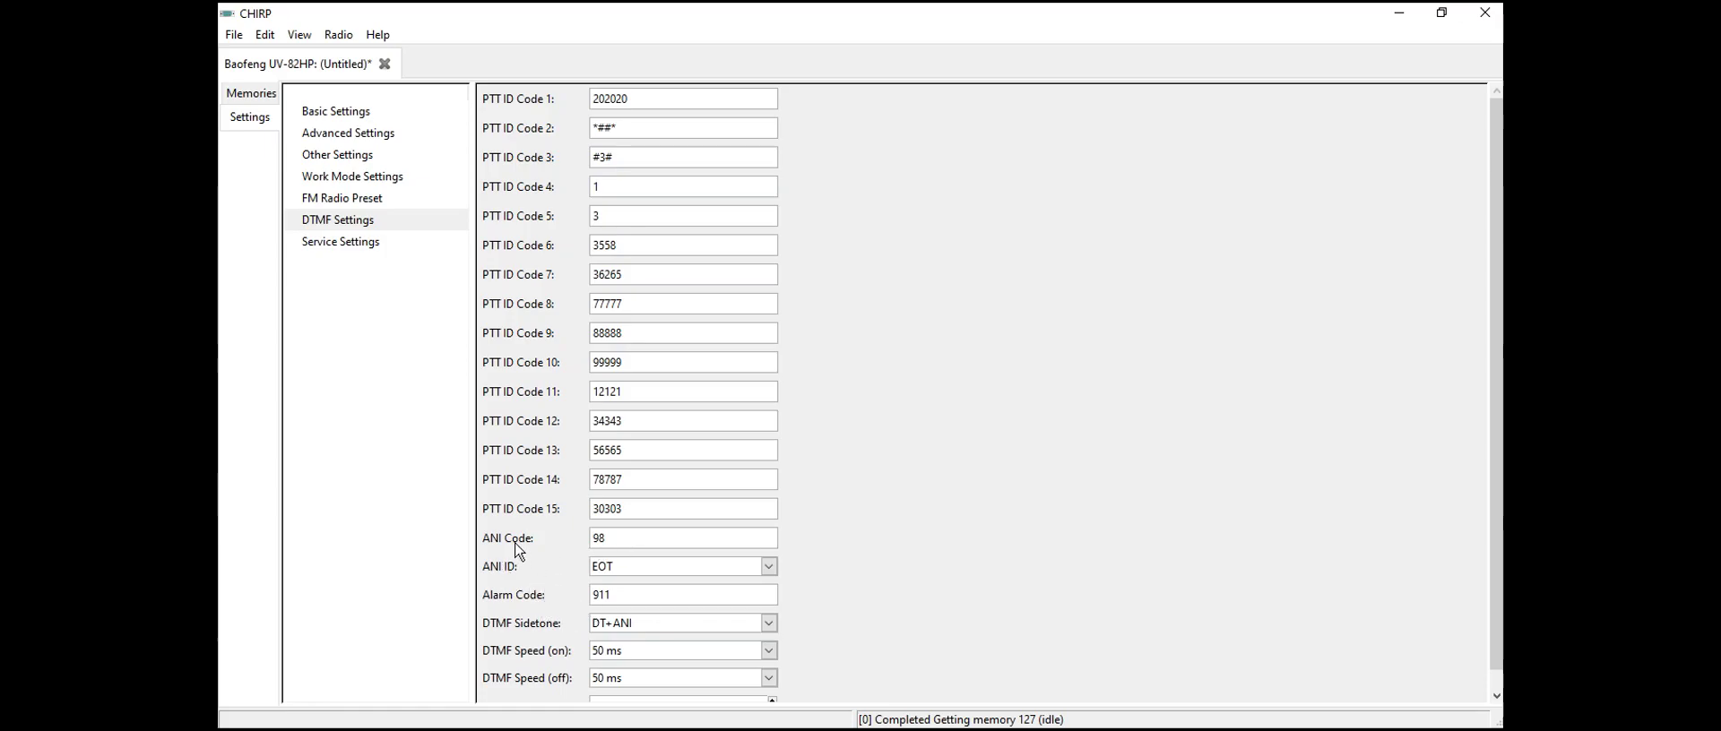
- Replace the ANI Code with 202020 and dismiss the resulting dialog
left_click(615, 544)
key("BackSpace")
key("BackSpace")
type("202020")
left_click(661, 565)
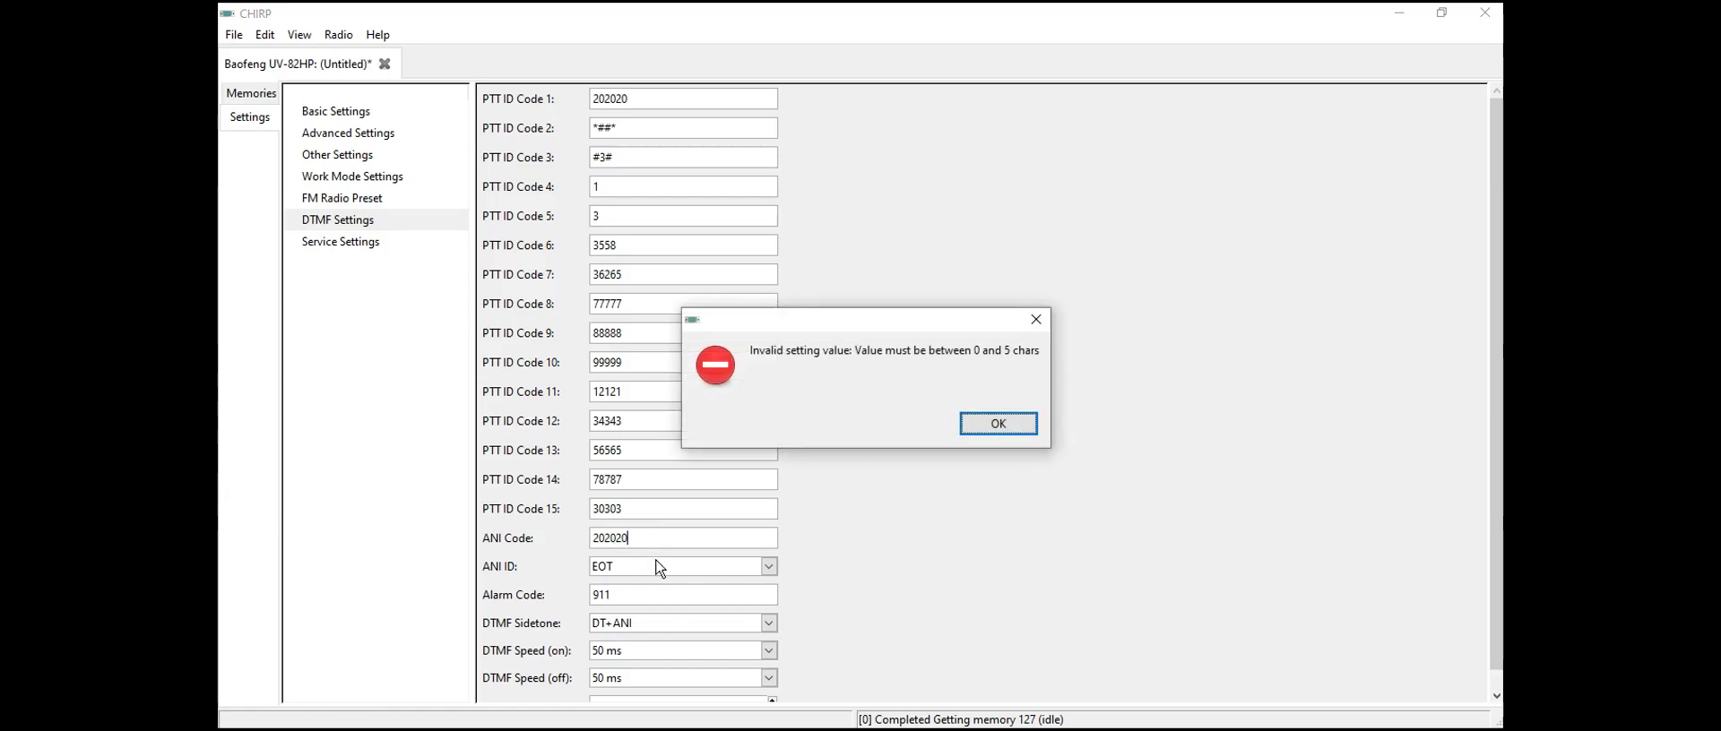
left_click(1002, 419)
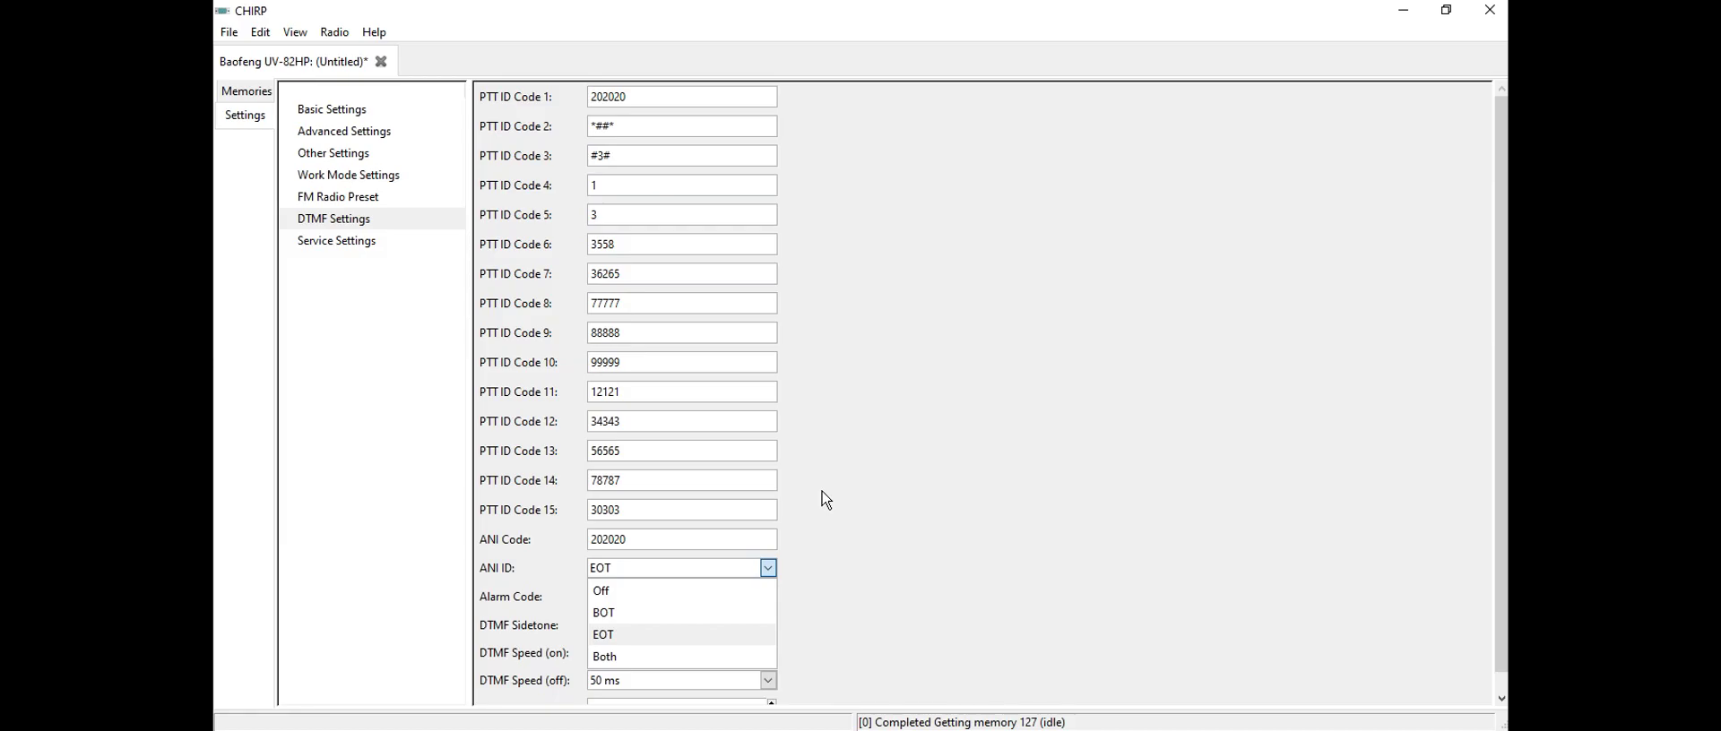
- Upload the edited settings to the Baofeng UV-82HP radio through port COM4
left_click(339, 37)
left_click(339, 37)
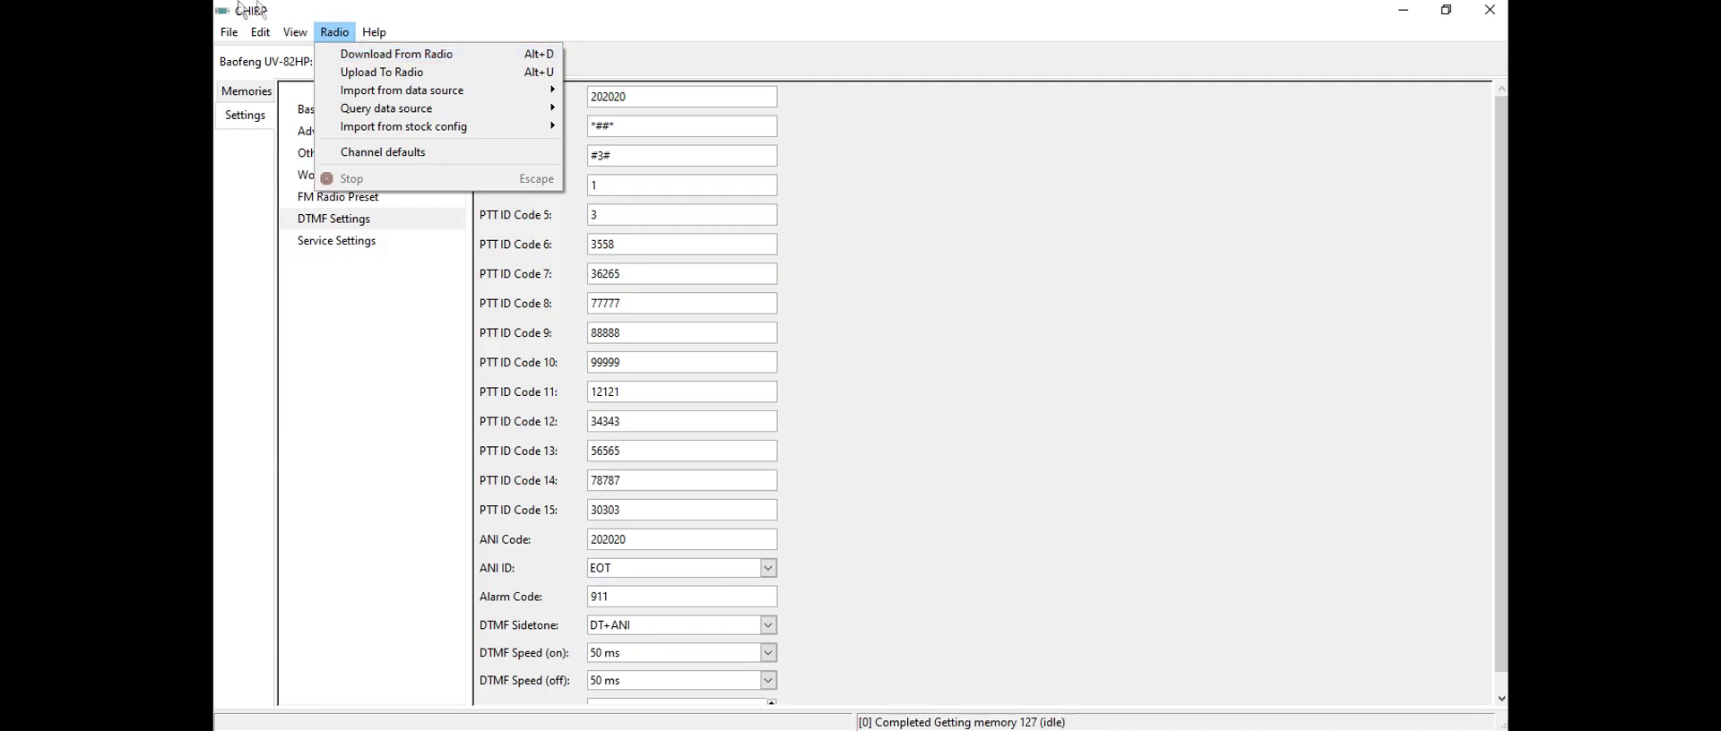
left_click(352, 76)
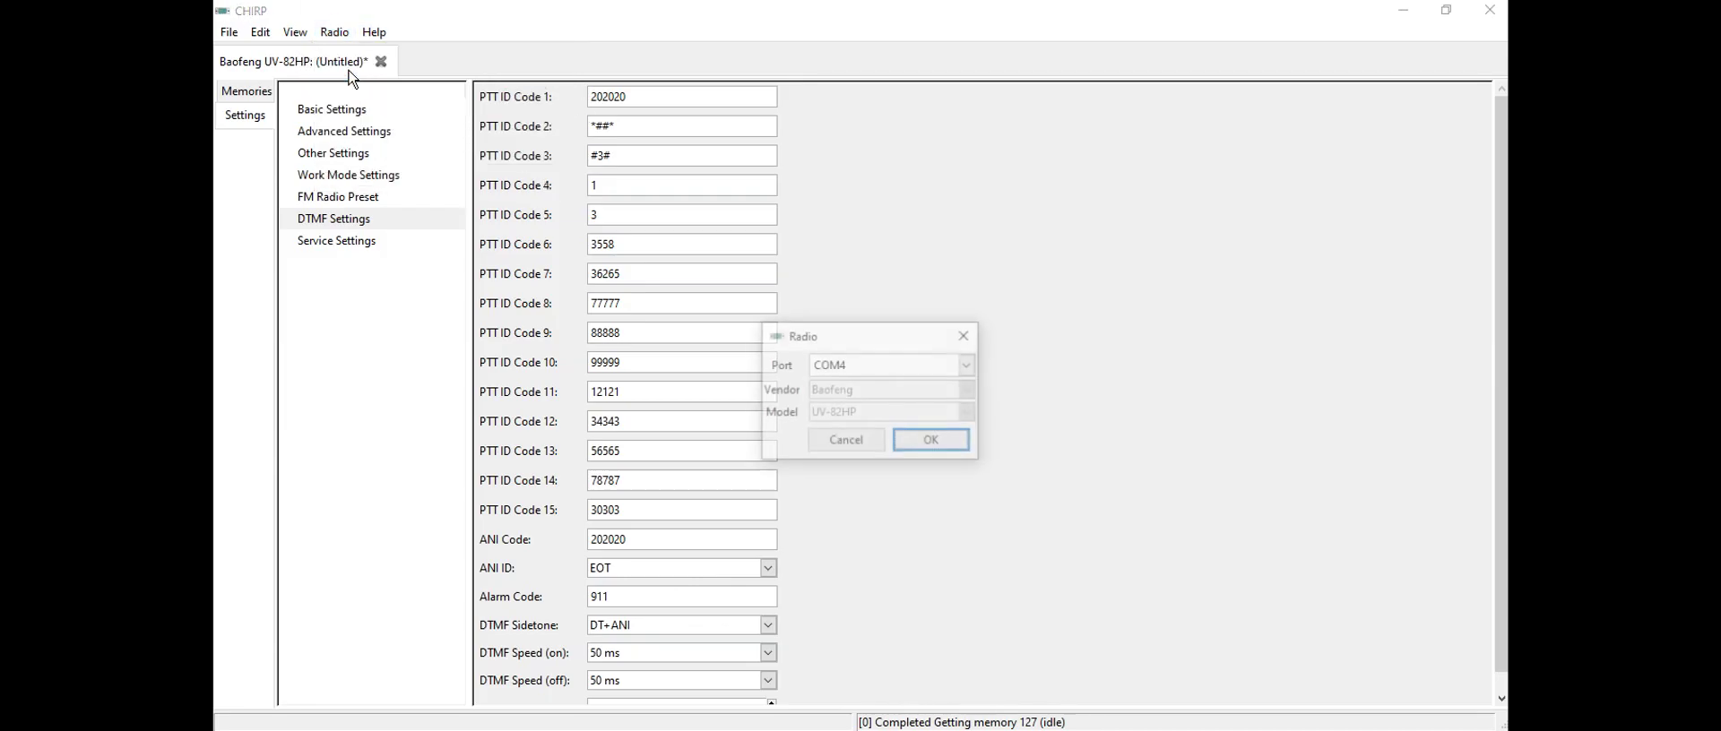
left_click(933, 443)
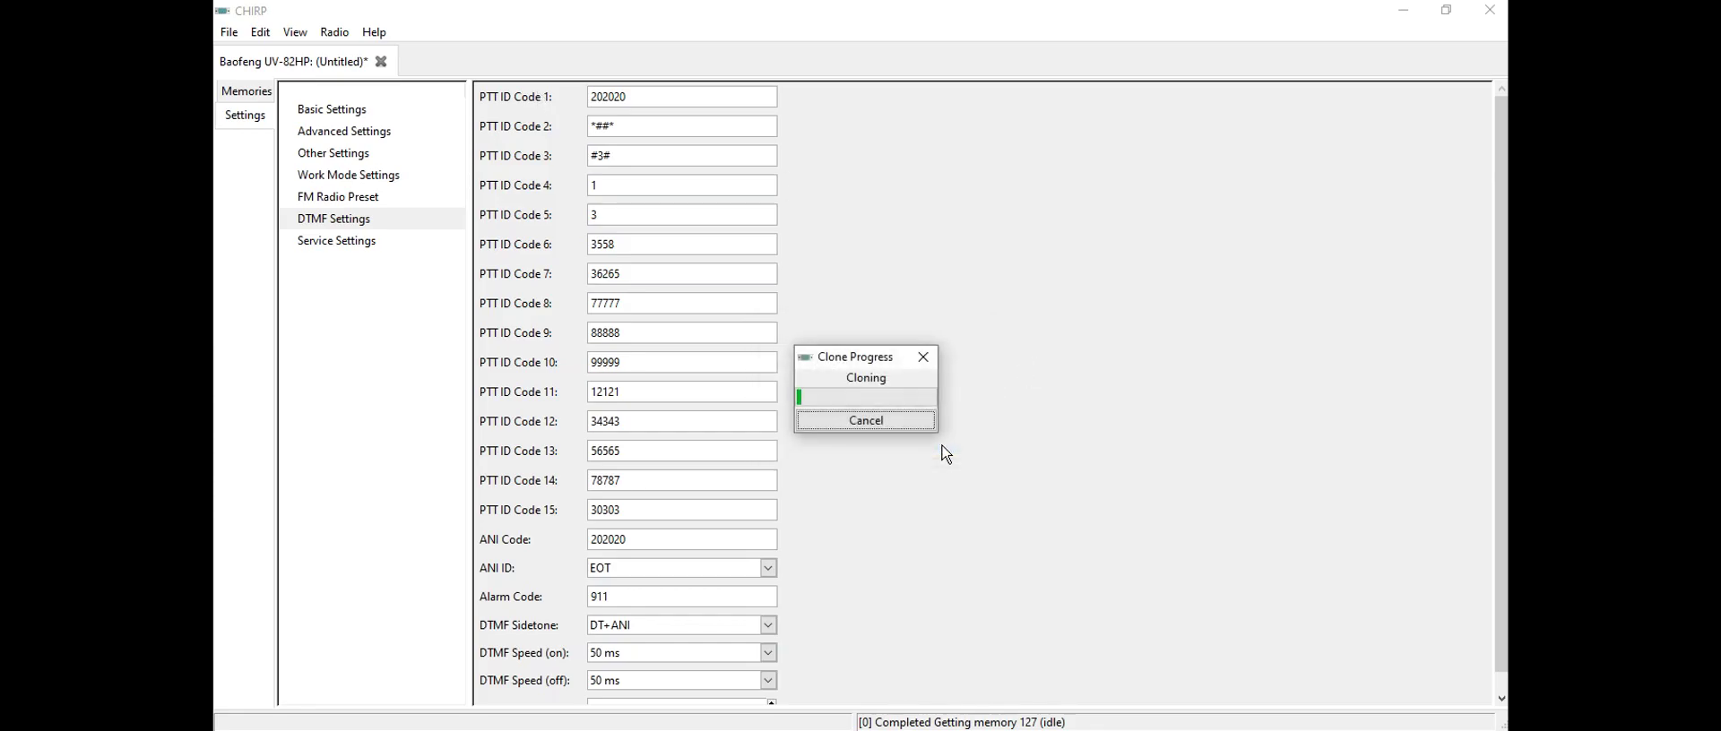